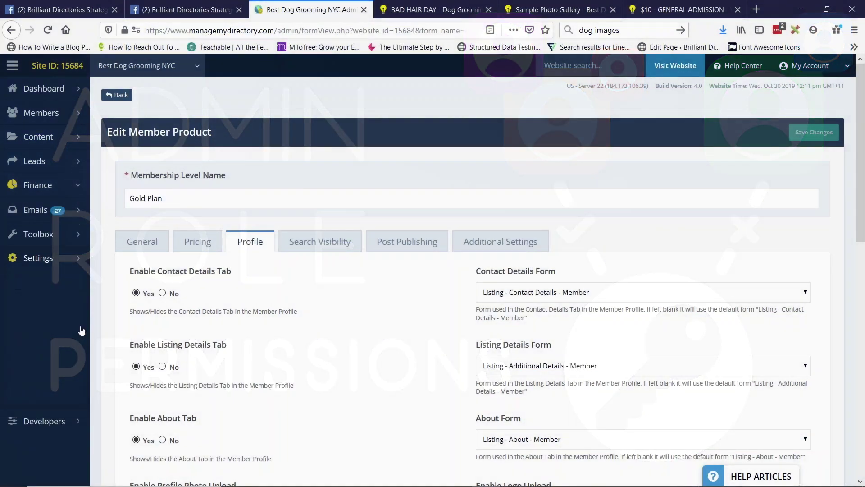
Expand the Settings section in the admin sidebar.
left_click(45, 260)
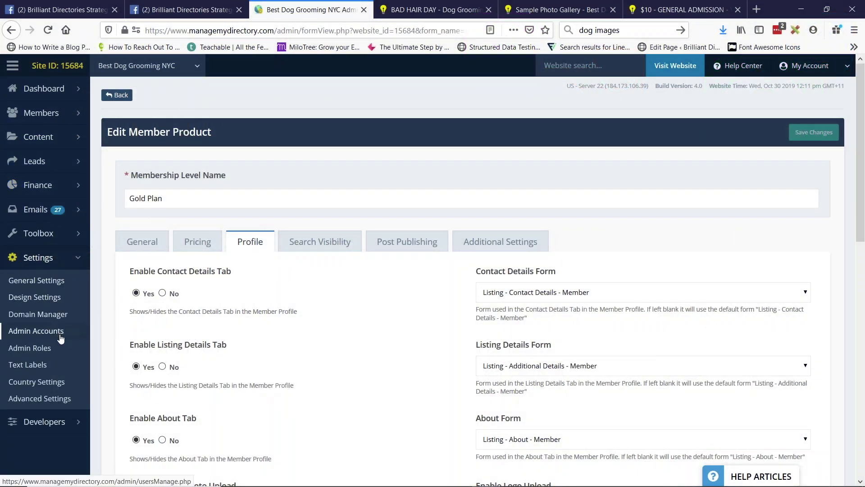
Open Admin Roles and review the Full Access, Member Manager and Content Manager master roles.
left_click(42, 348)
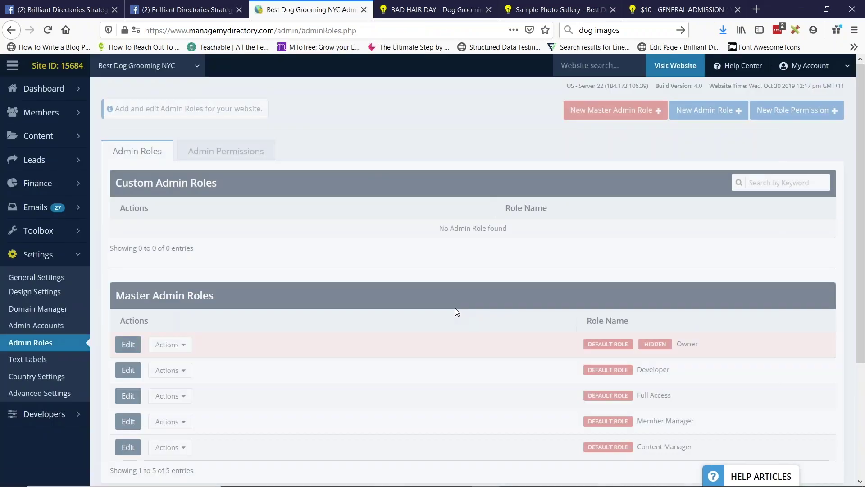
scroll(501, 299, "down", 1)
scroll(500, 299, "down", 3)
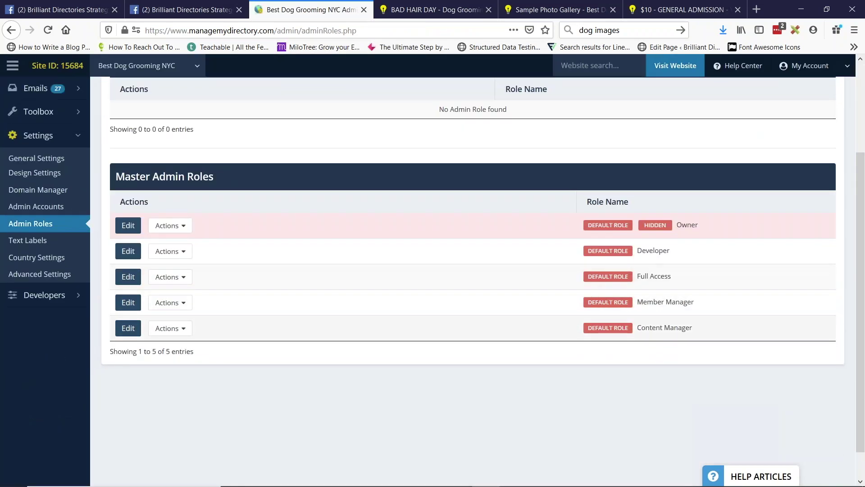
left_click_drag(639, 328, 689, 329)
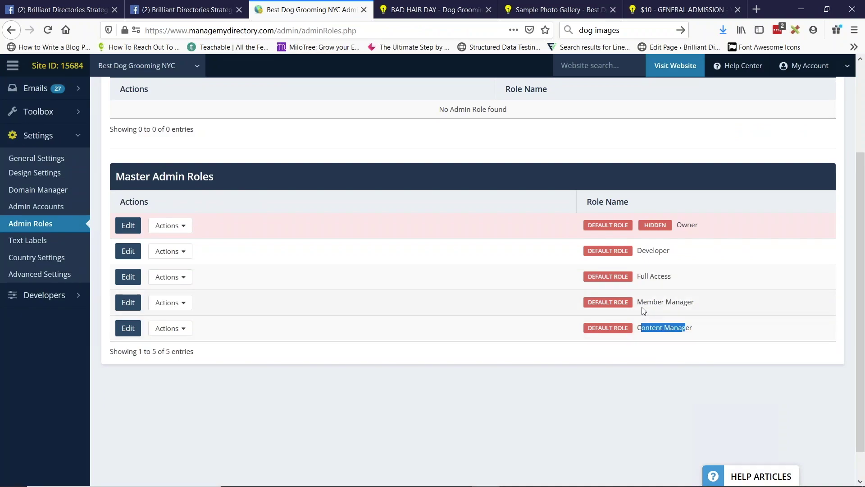
left_click_drag(638, 303, 695, 302)
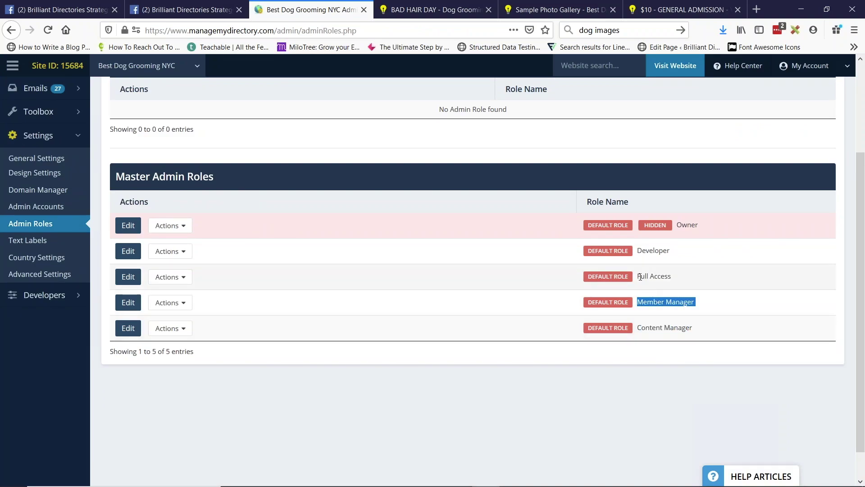
left_click_drag(638, 276, 670, 277)
left_click_drag(641, 250, 671, 252)
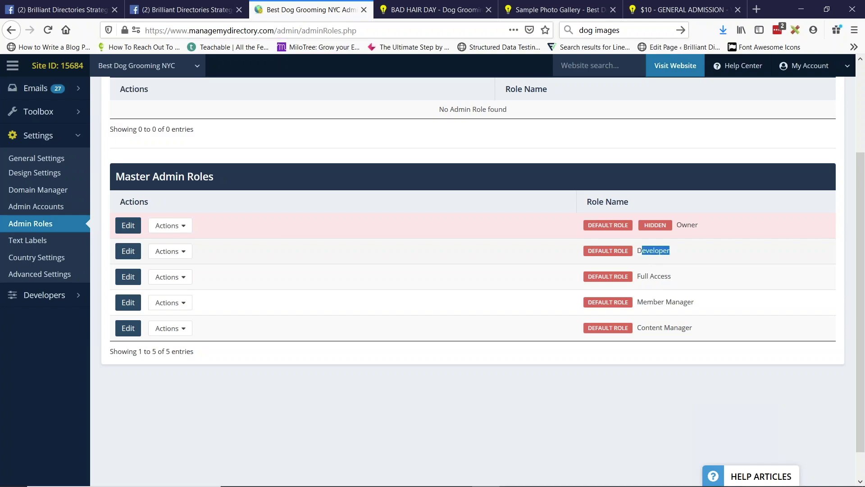
scroll(680, 314, "up", 1)
scroll(681, 315, "up", 3)
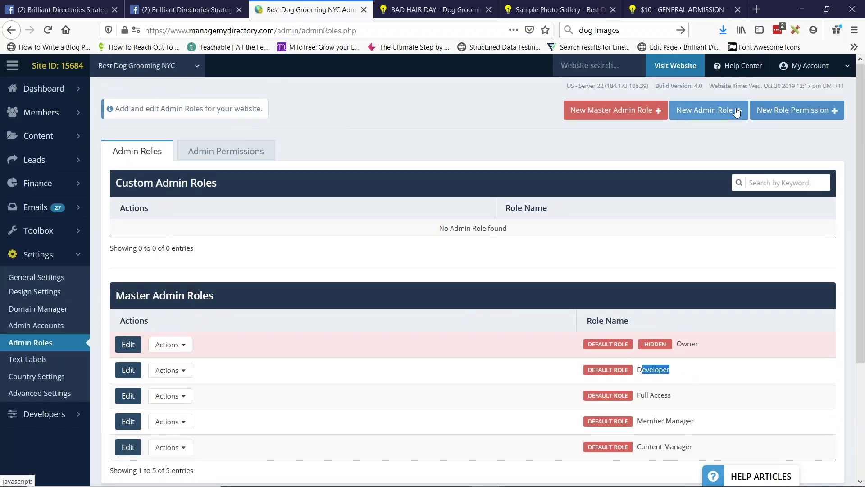
Start 'Sample Role' with member import, reviews, categories, search and coupon code permissions.
left_click(726, 110)
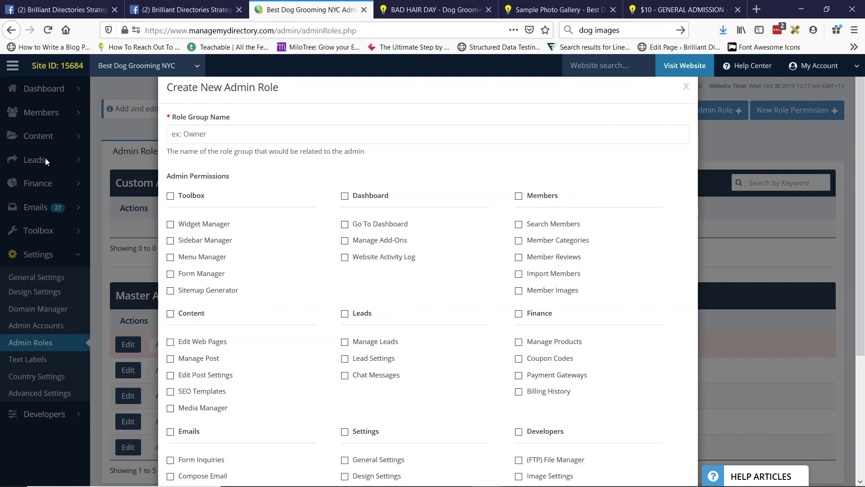
scroll(545, 271, "down", 2)
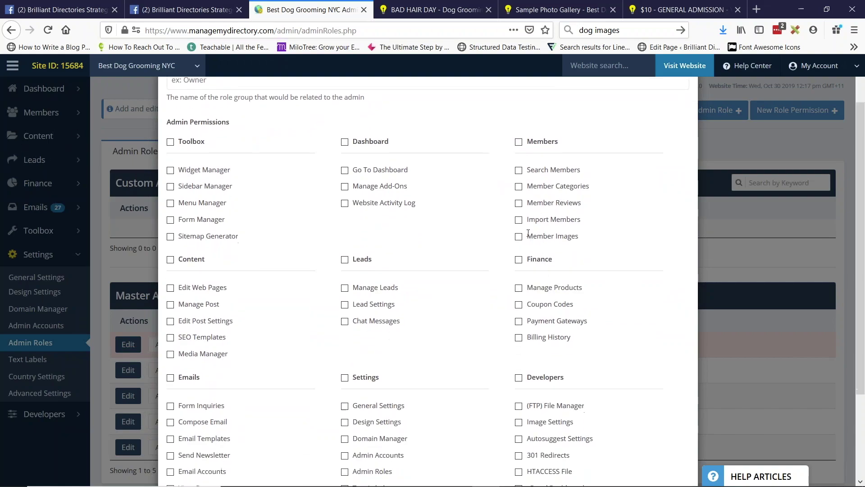
left_click(518, 219)
left_click(519, 202)
left_click(518, 185)
left_click(519, 169)
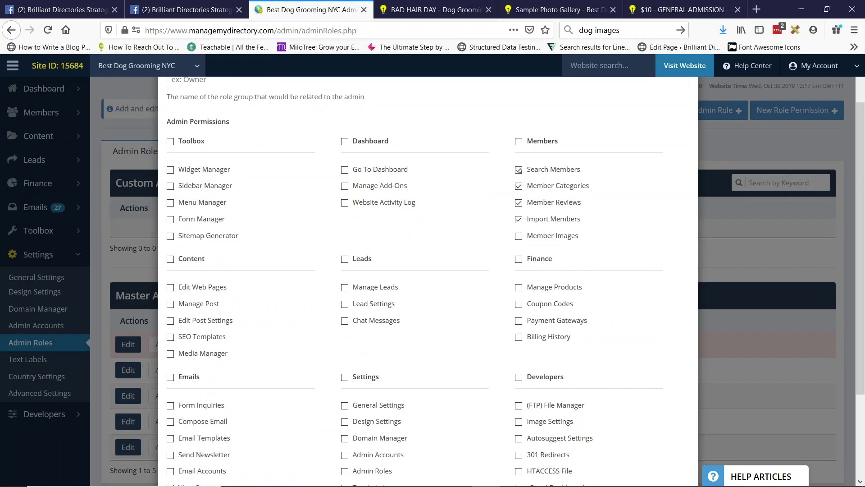
left_click(518, 304)
scroll(216, 152, "up", 2)
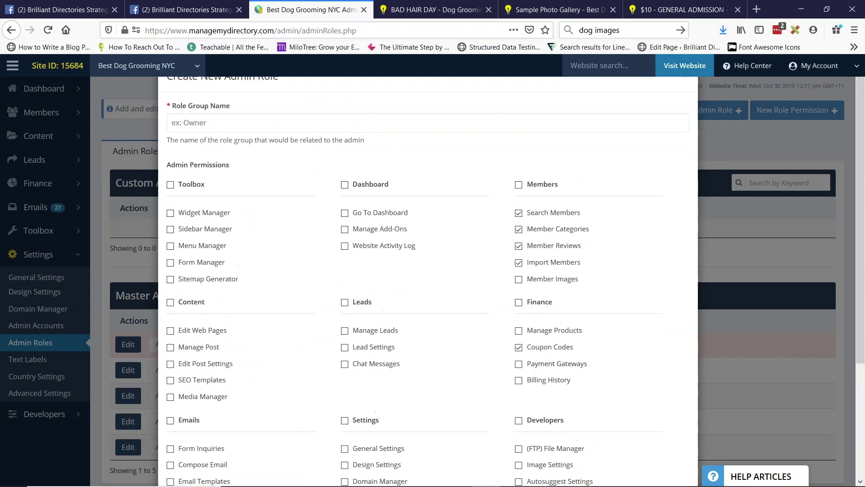
type("Sample")
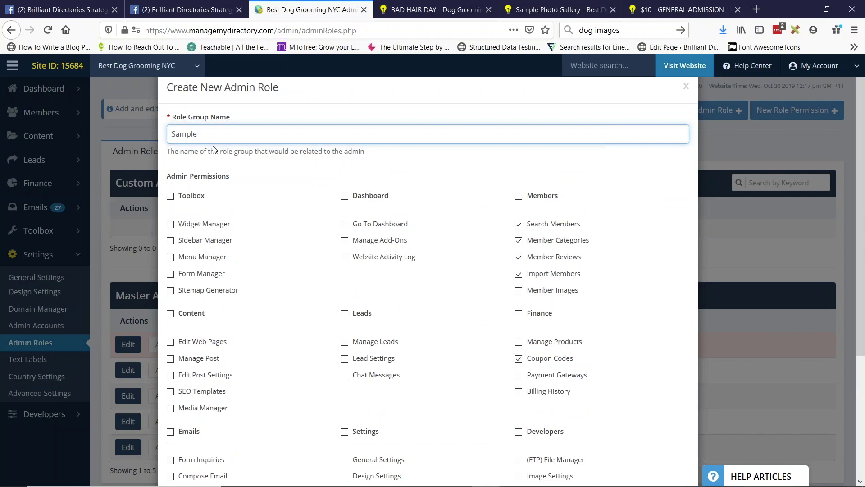
type(" Role")
Grant dashboard, add-ons, activity log, leads, lead settings, chat, general, design and domain manager access.
left_click(345, 223)
left_click(345, 240)
left_click(345, 257)
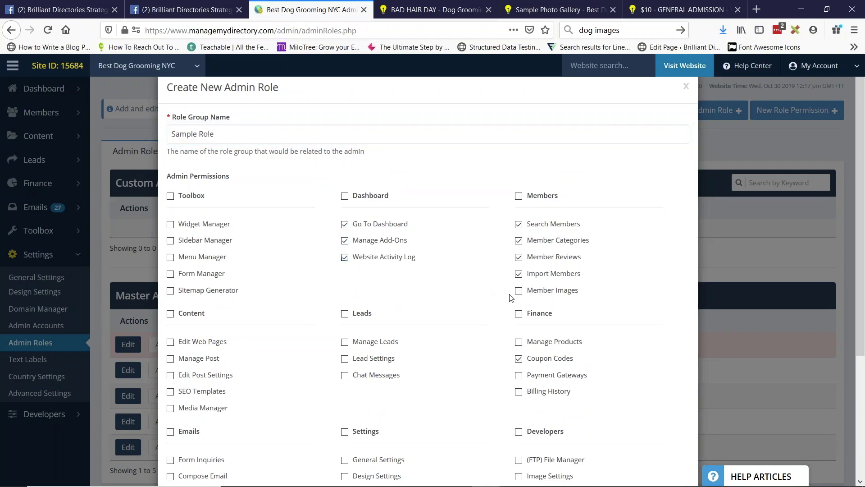
scroll(511, 297, "down", 2)
left_click(345, 304)
left_click(345, 287)
left_click(345, 320)
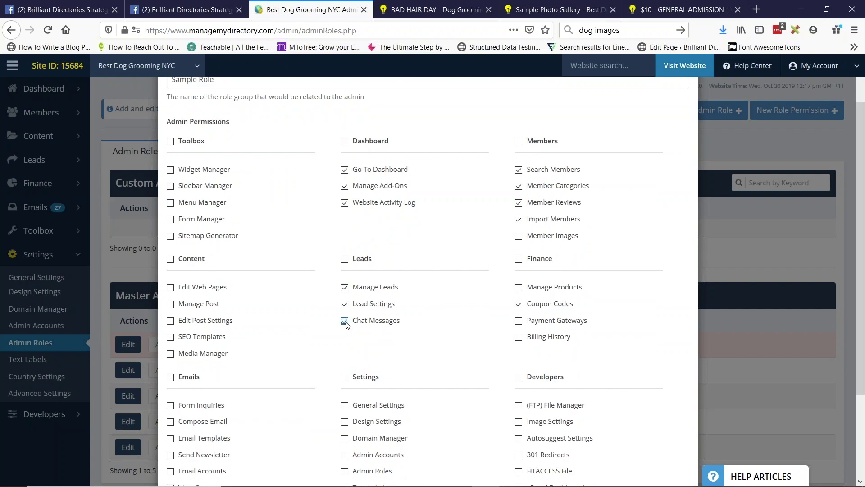
scroll(438, 322, "down", 3)
left_click(345, 297)
left_click(344, 313)
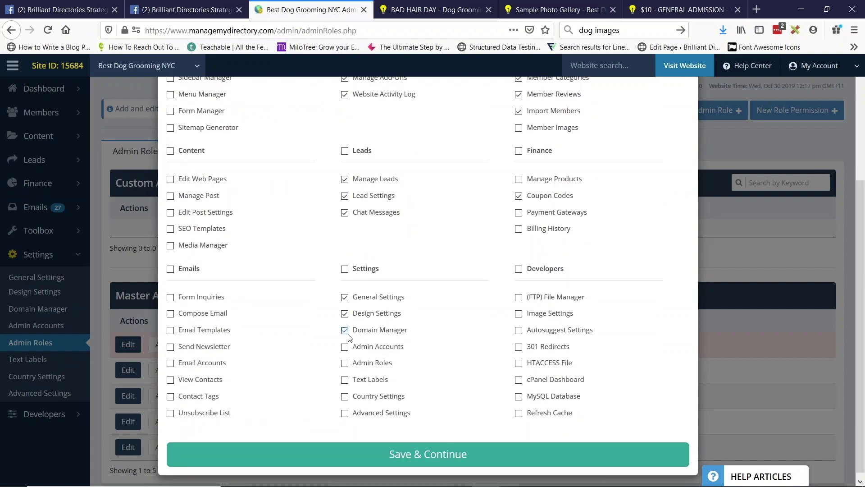
left_click(344, 331)
scroll(395, 213, "up", 3)
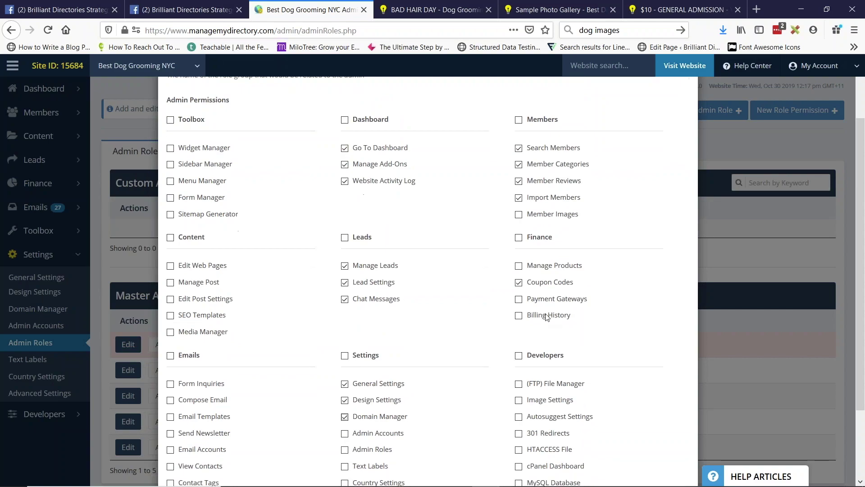
scroll(550, 340, "down", 3)
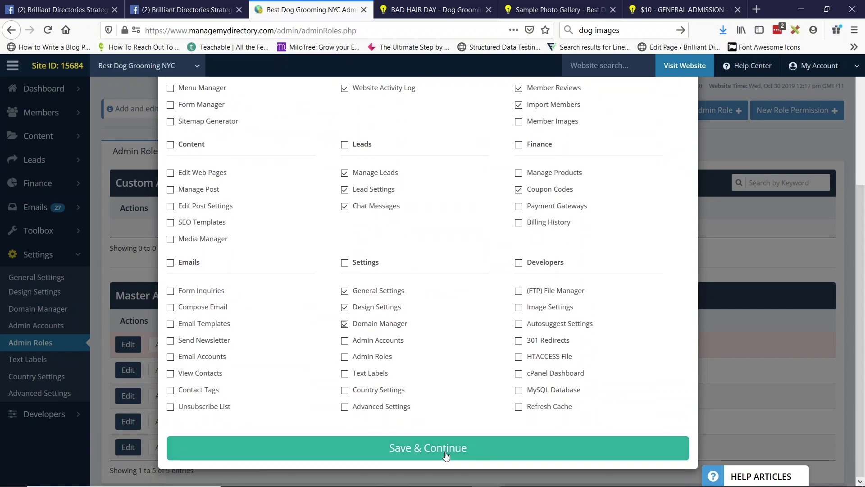
Save 'Sample Role', dismiss the confirmation and check it under Custom Admin Roles.
left_click(446, 456)
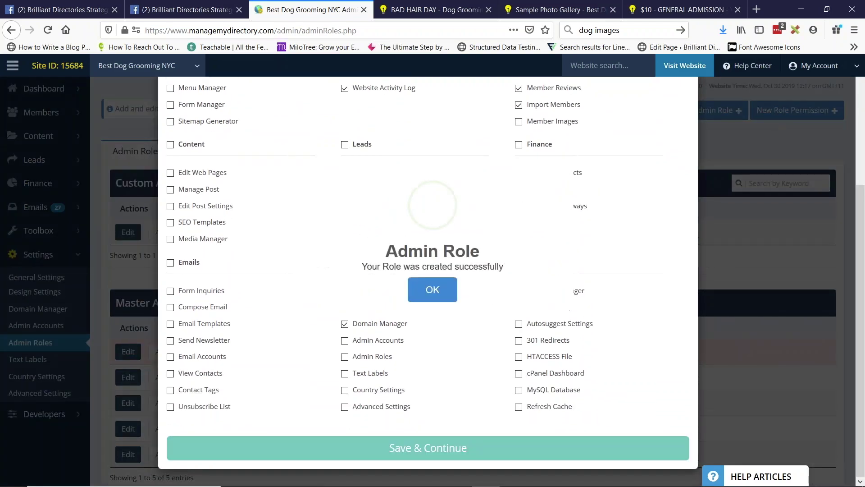
left_click(431, 290)
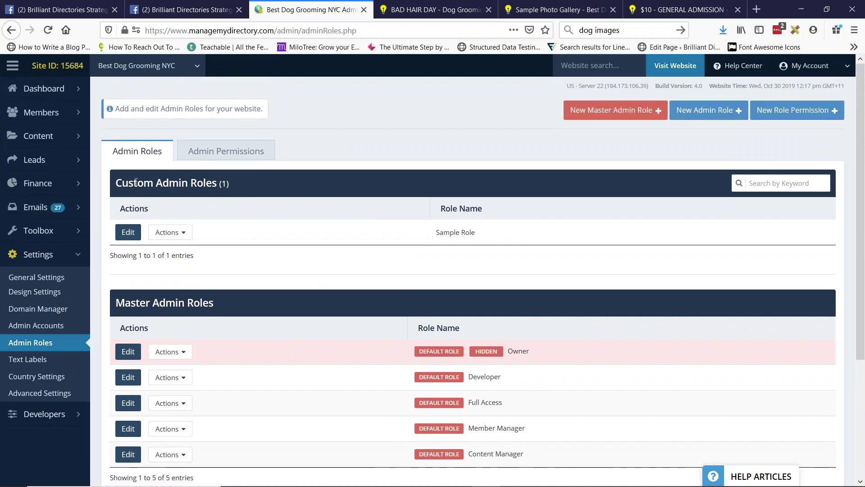
left_click_drag(136, 182, 218, 183)
left_click_drag(436, 232, 498, 237)
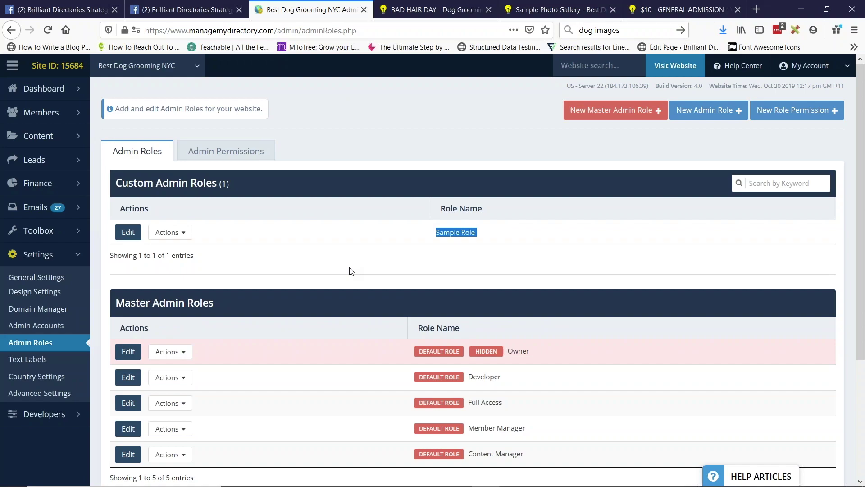
Go to Admin Accounts and edit the second account.
left_click(34, 329)
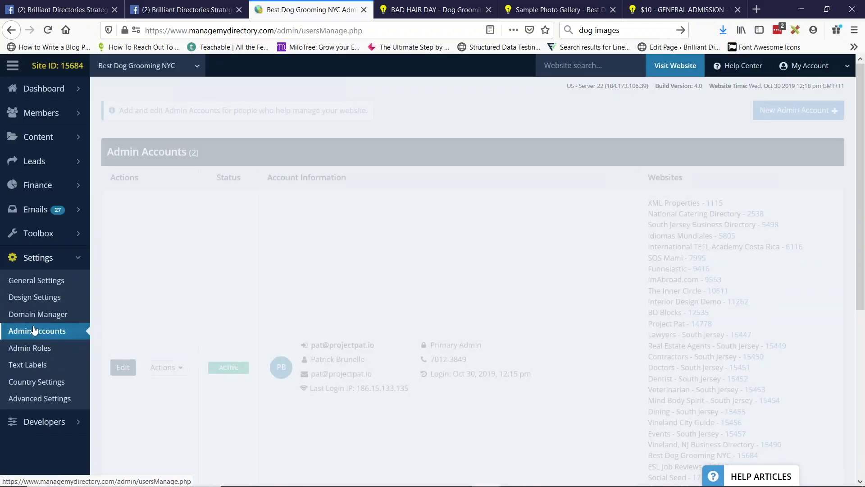
scroll(475, 280, "down", 2)
scroll(475, 280, "down", 3)
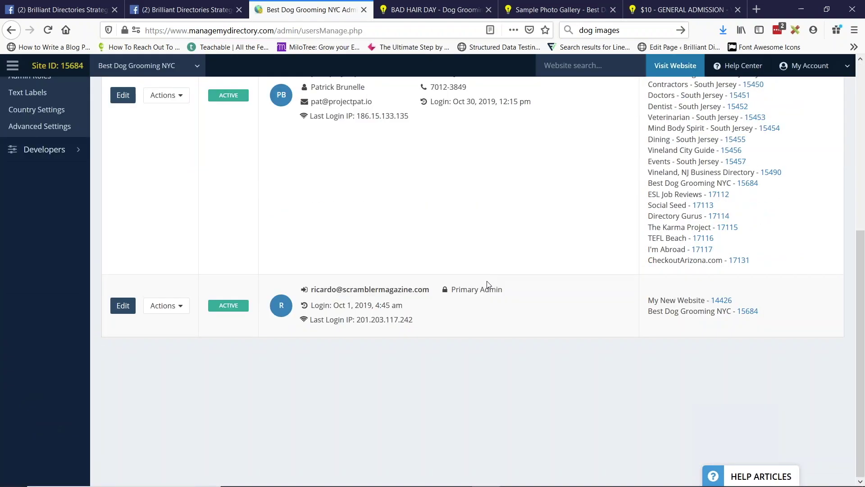
left_click(128, 308)
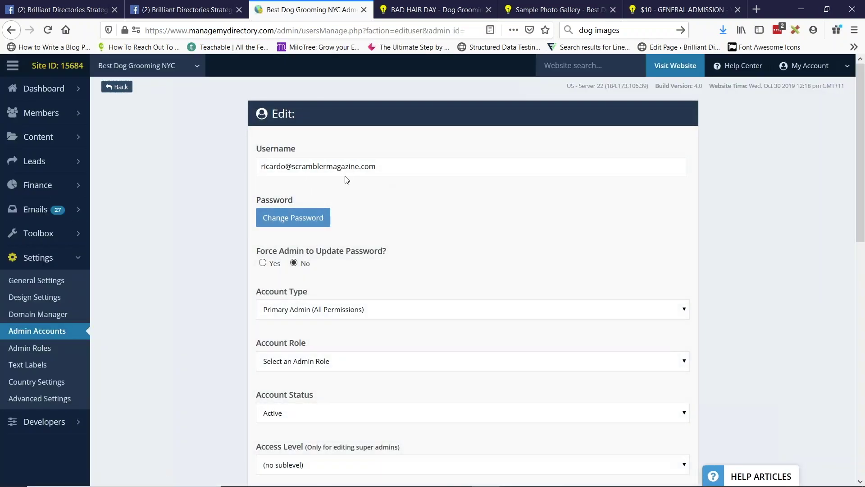
scroll(203, 251, "down", 1)
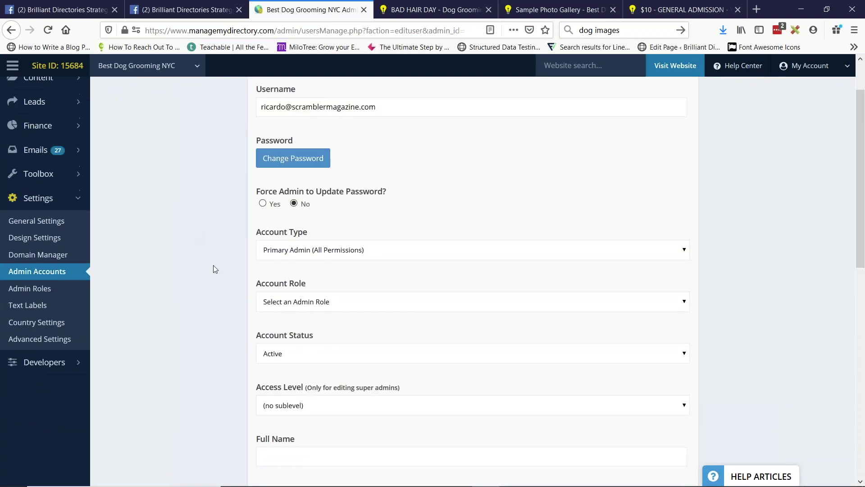
Choose 'Sample Role' from the custom roles in the Account Role dropdown.
left_click(311, 306)
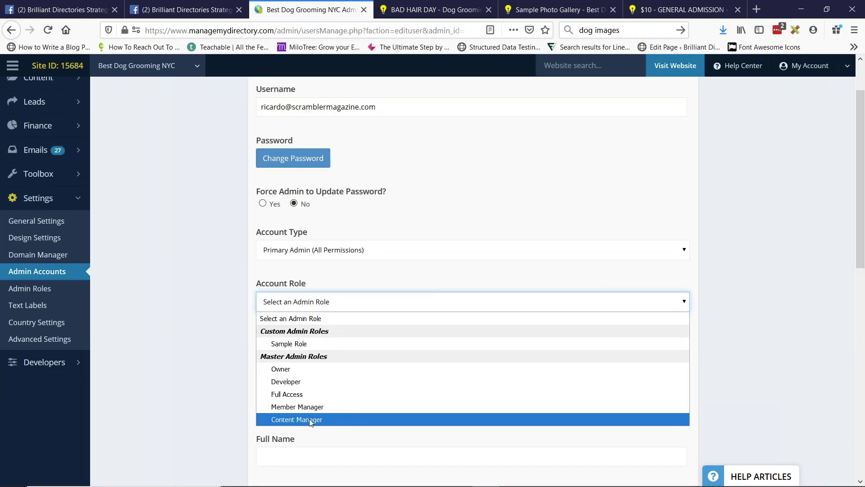
left_click(321, 344)
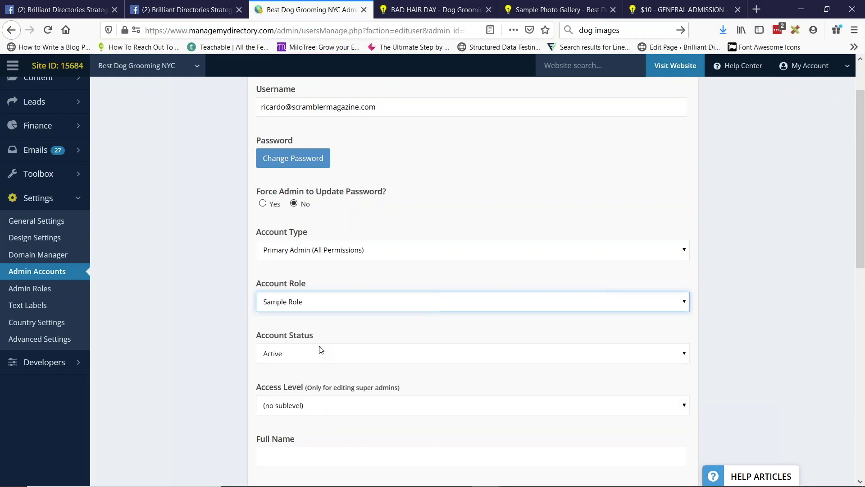